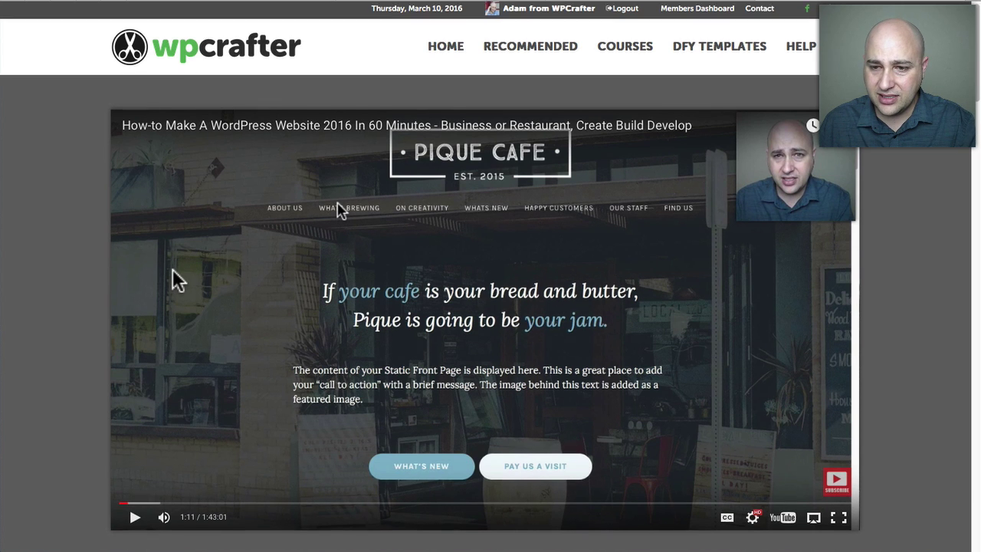
pyautogui.scroll(-3, 181, 262)
pyautogui.scroll(3, 192, 264)
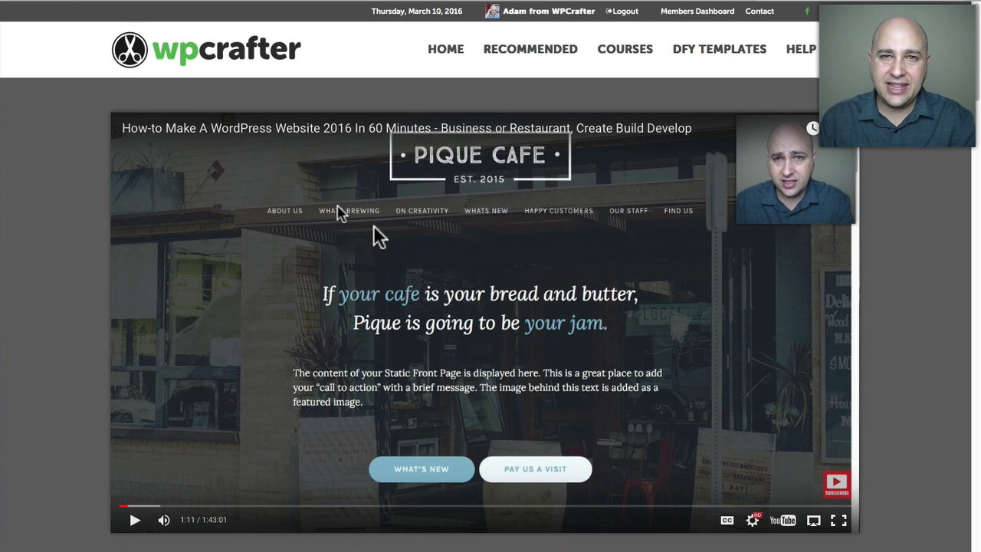
pyautogui.scroll(-1, 373, 225)
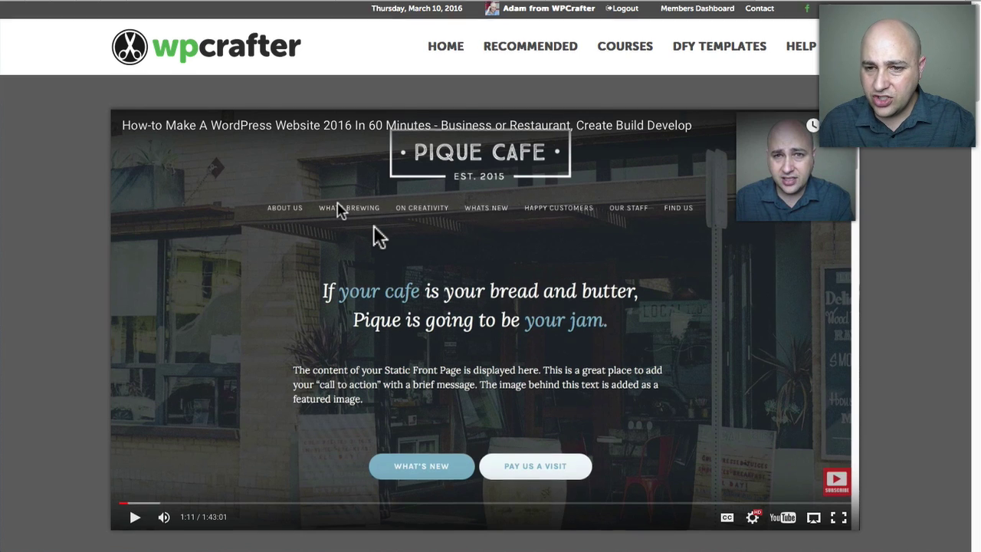
# - Copy the ".site-branding .site-logo-link img" height CSS snippet from the reply to the comment about increasing the home page logo size
pyautogui.scroll(-15, 341, 211)
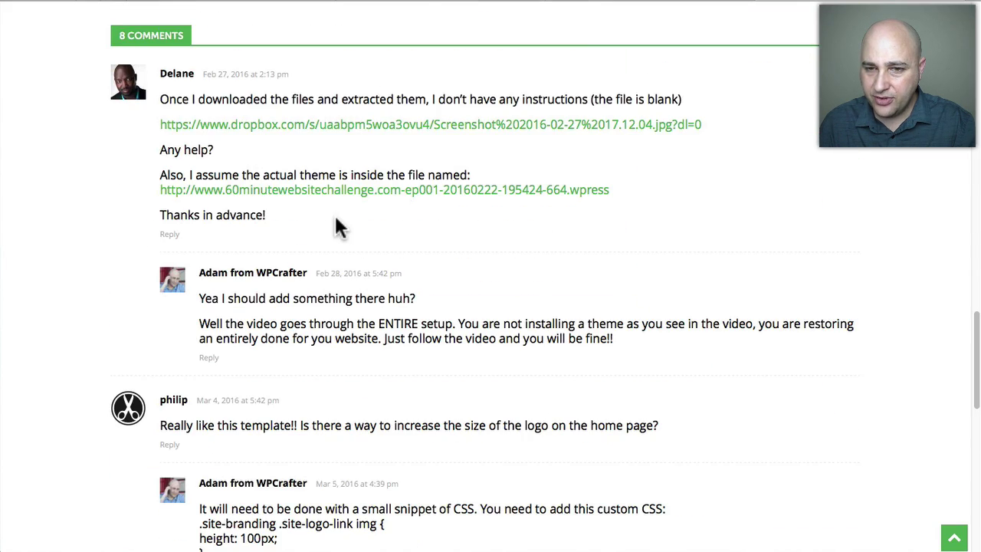
pyautogui.scroll(-5, 335, 217)
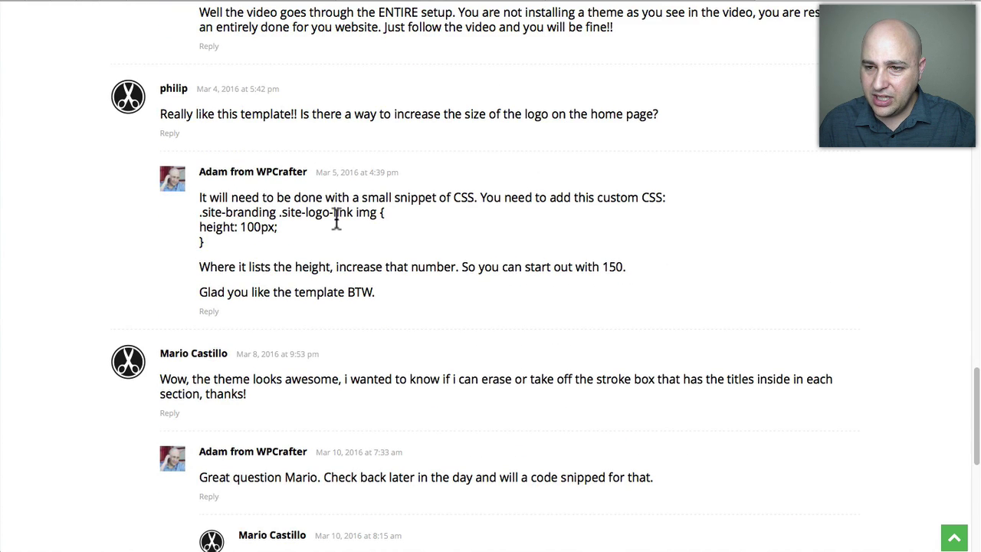
pyautogui.scroll(-1, 336, 220)
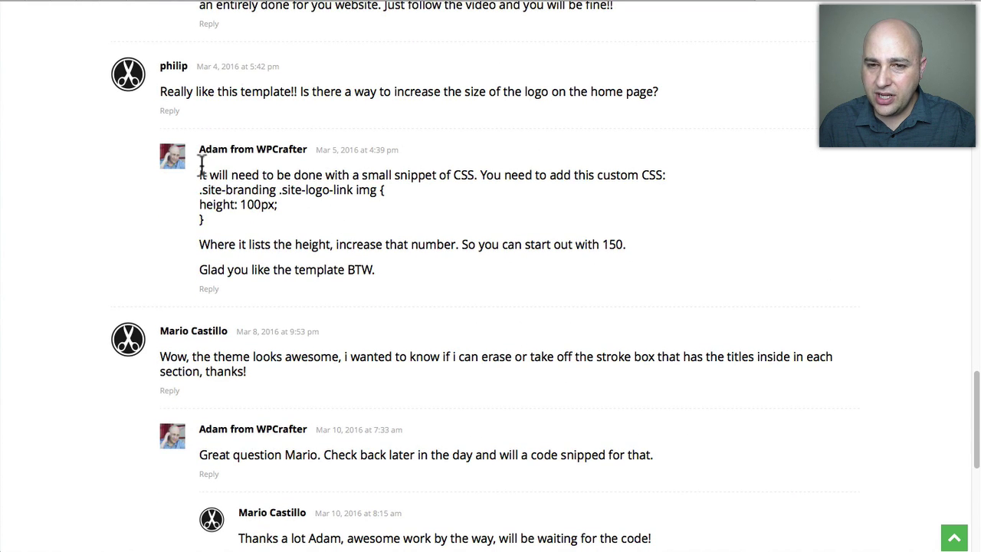
pyautogui.moveTo(160, 92); pyautogui.dragTo(658, 86)
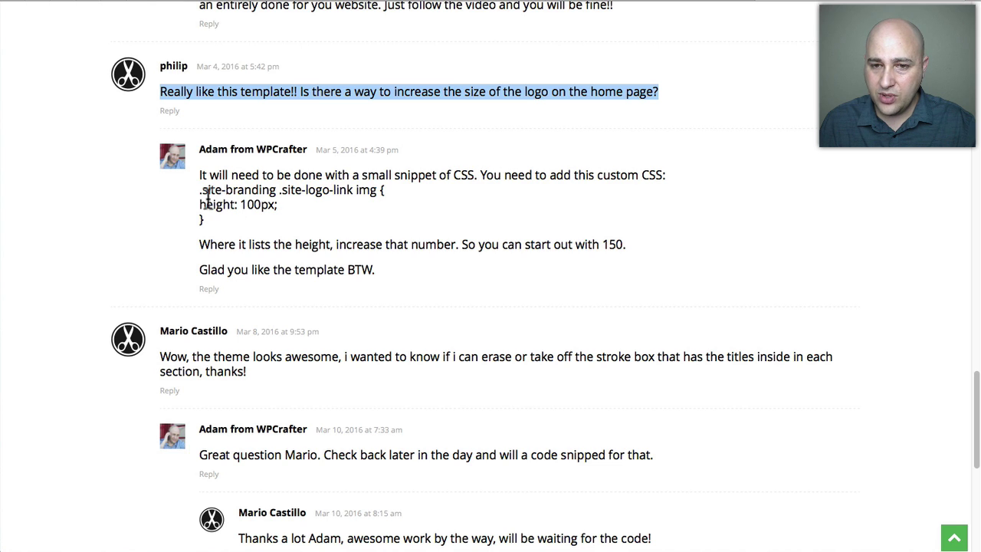
pyautogui.moveTo(199, 190); pyautogui.dragTo(217, 221)
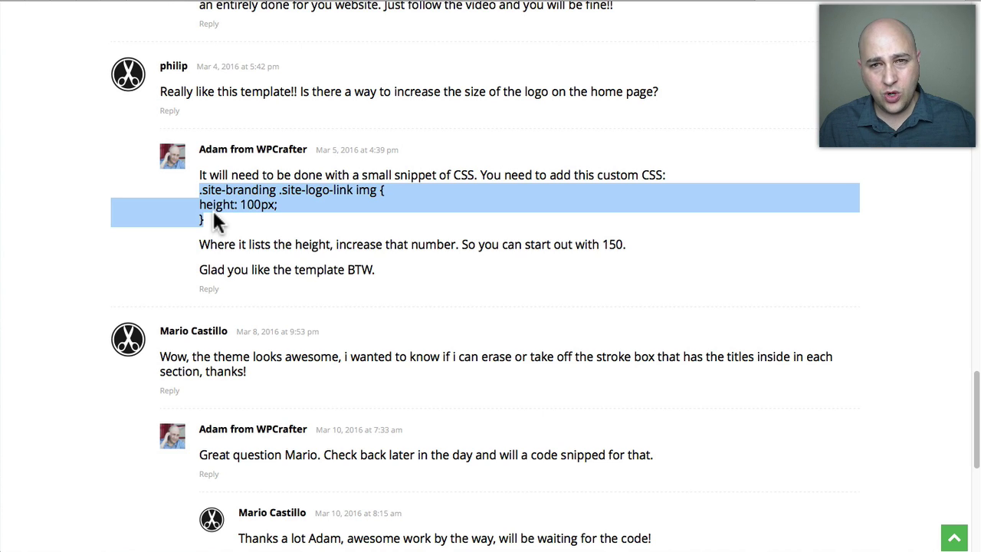
pyautogui.click(215, 221)
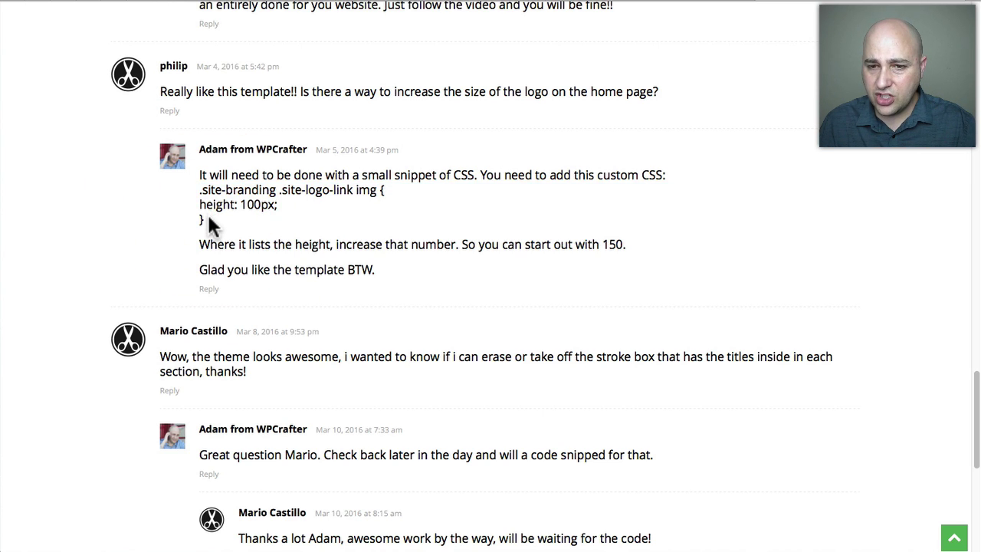
pyautogui.moveTo(207, 219); pyautogui.dragTo(202, 192)
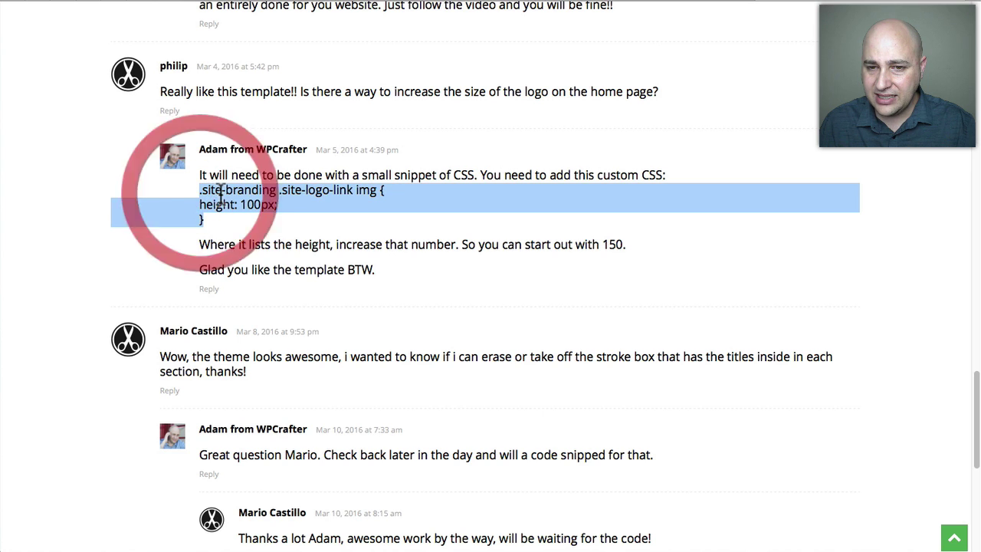
pyautogui.rightClick(219, 194)
pyautogui.click(234, 238)
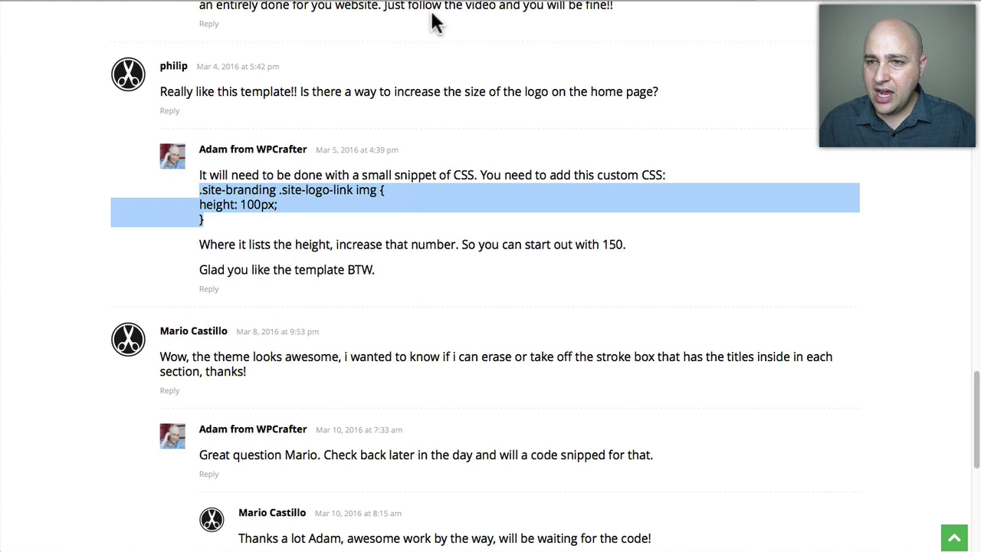
# - Switch to the WordPress admin and open the WPCrafter.com theme's Stylesheet (style.css) in the theme editor
pyautogui.click(267, 2)
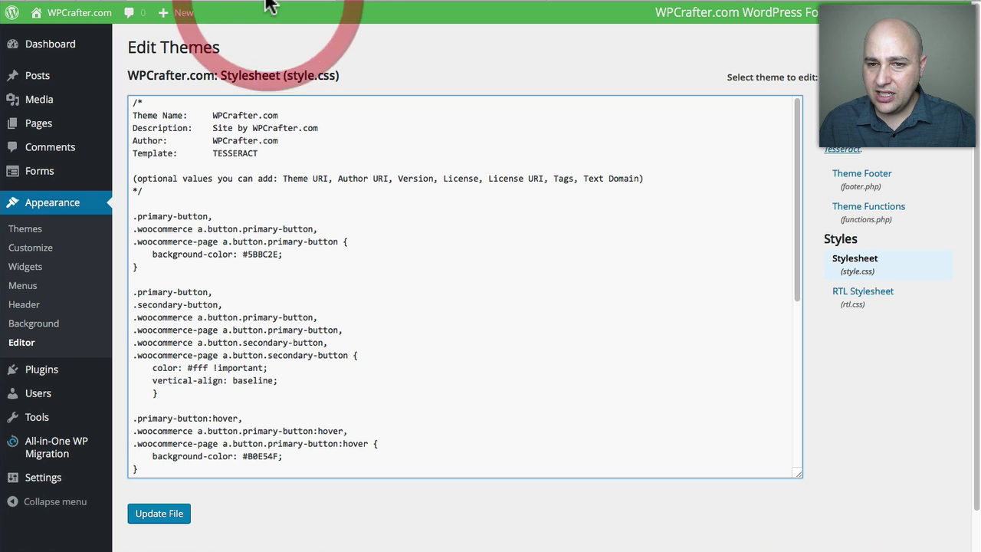
pyautogui.moveTo(34, 53)
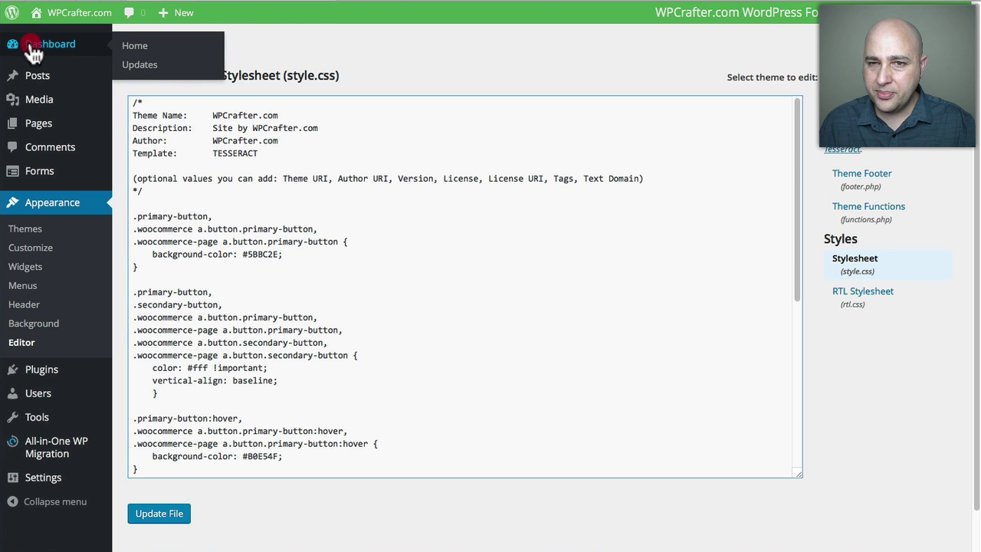
pyautogui.click(157, 47)
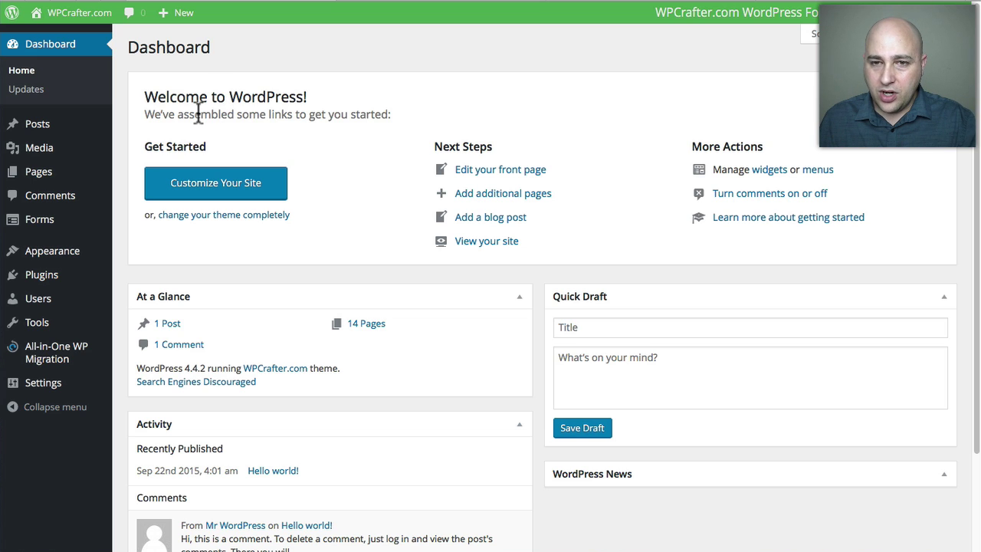
pyautogui.moveTo(59, 253)
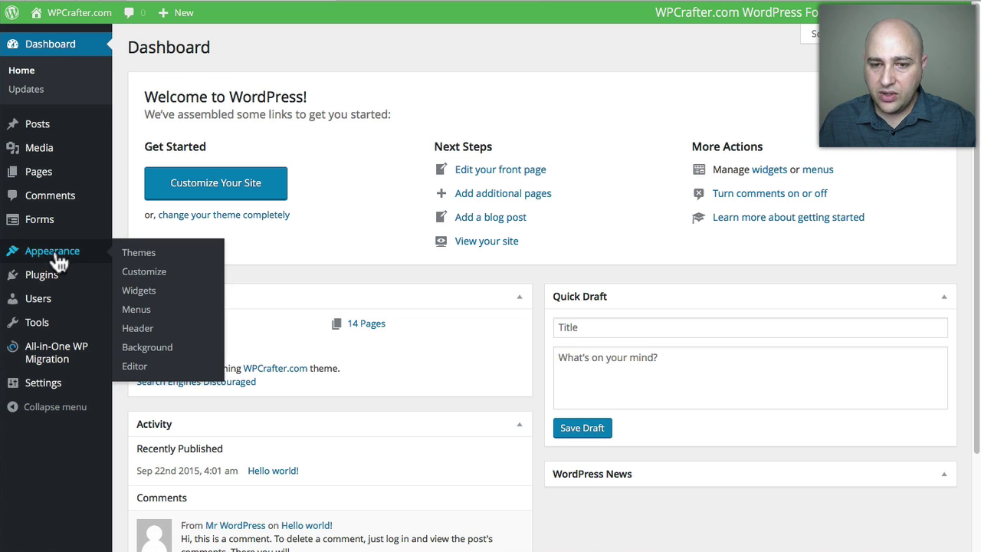
pyautogui.click(135, 367)
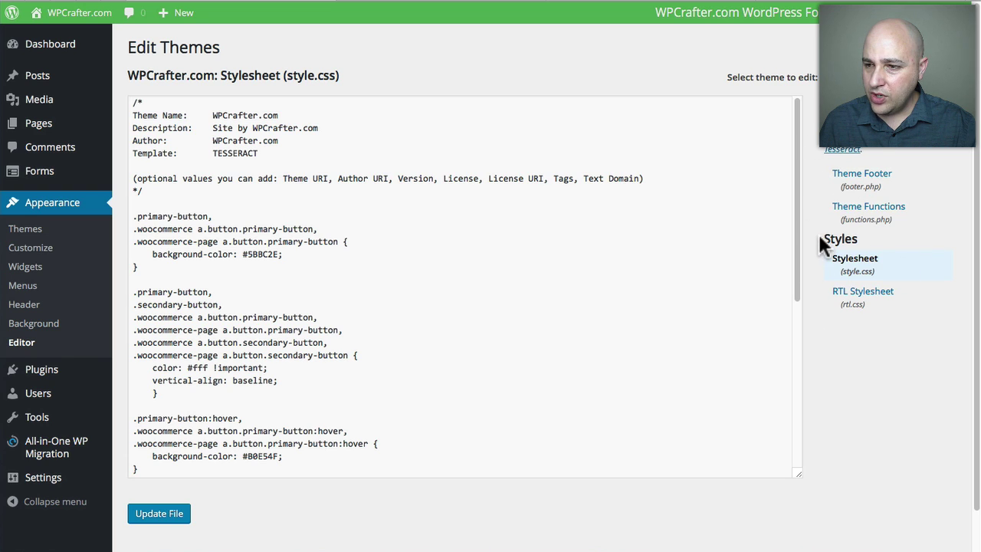
pyautogui.click(862, 264)
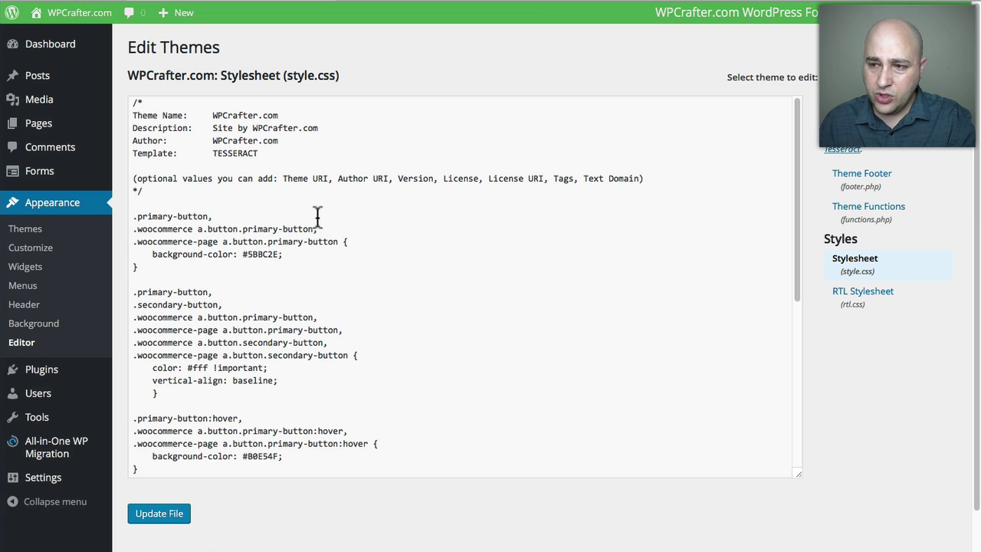
# - Paste the copied ".site-branding .site-logo-link img" rule with height 100px on a new line at the end of style.css
pyautogui.scroll(-10, 319, 216)
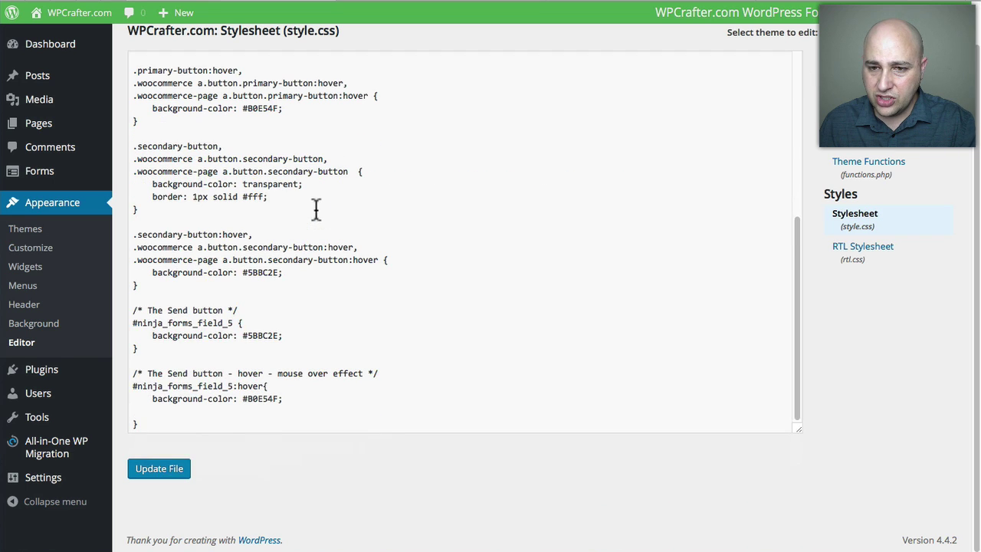
pyautogui.click(147, 423)
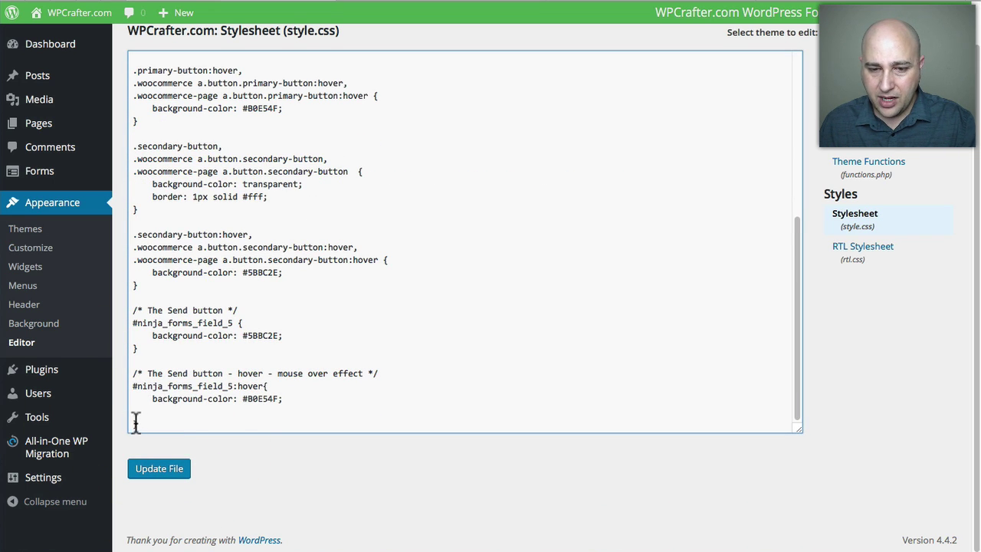
pyautogui.press('Return')
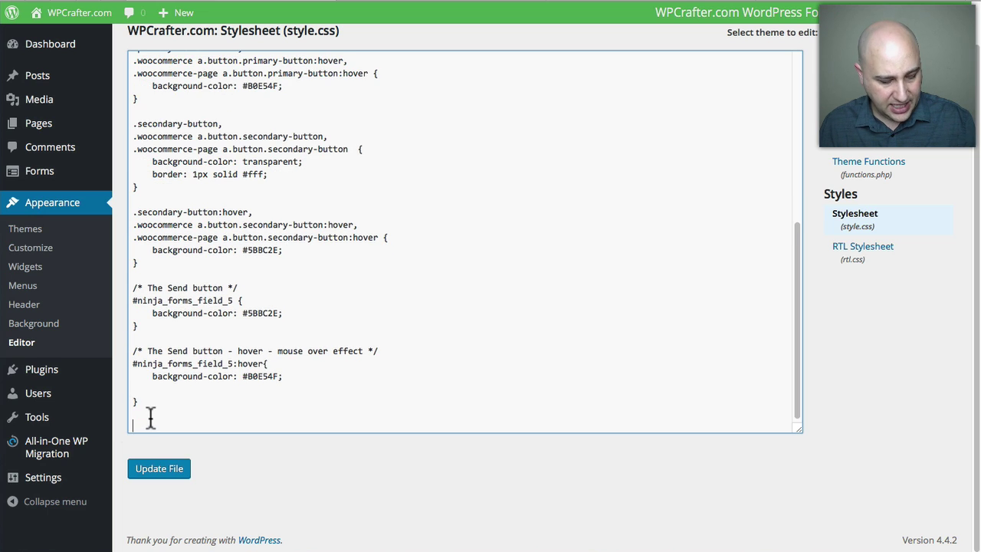
pyautogui.hotkey('ctrl', 'v')
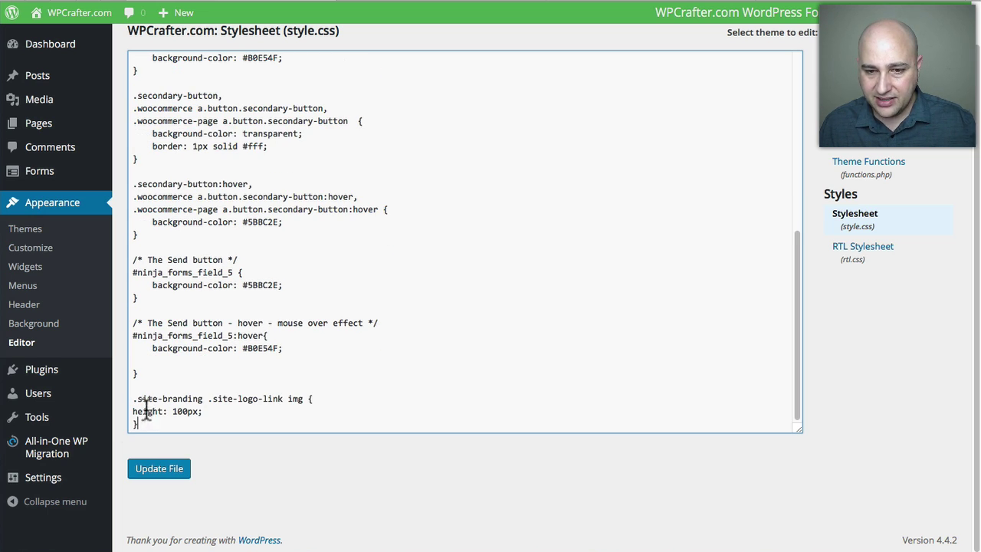
pyautogui.moveTo(134, 399); pyautogui.dragTo(148, 429)
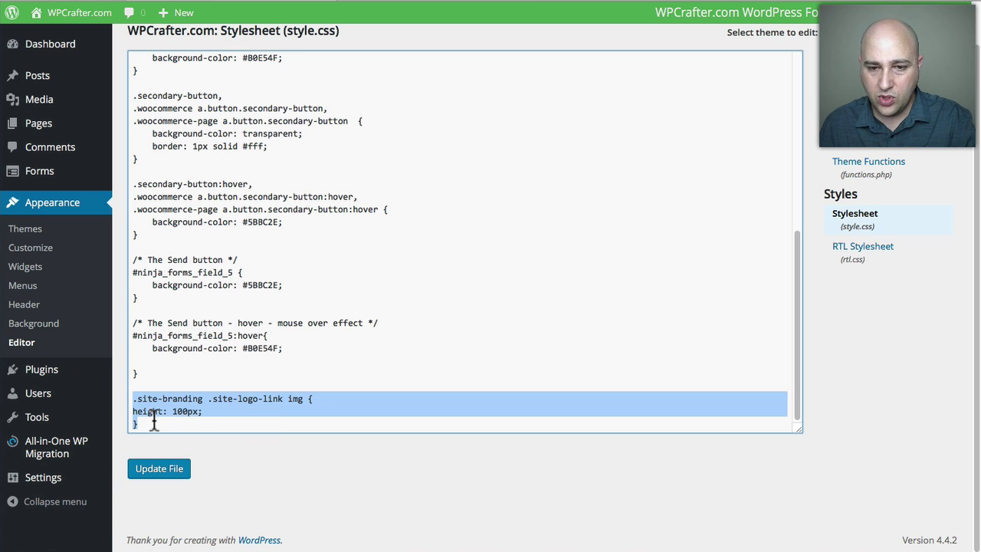
pyautogui.click(153, 420)
# - Duplicate the Send button hover comment line above the pasted logo rule and change its text to "My custom CSS"
pyautogui.moveTo(380, 323); pyautogui.dragTo(128, 324)
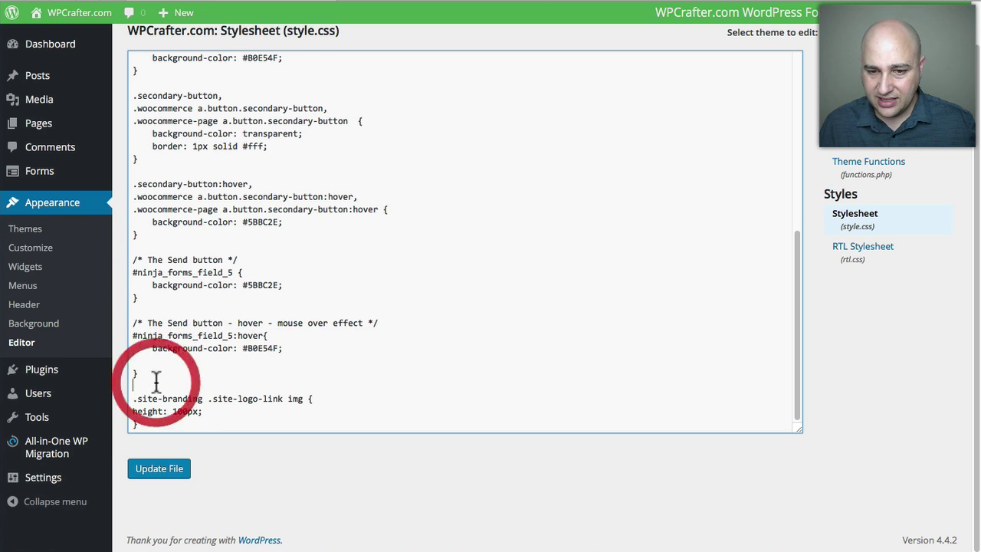
pyautogui.press('Return')
pyautogui.hotkey('ctrl', 'v')
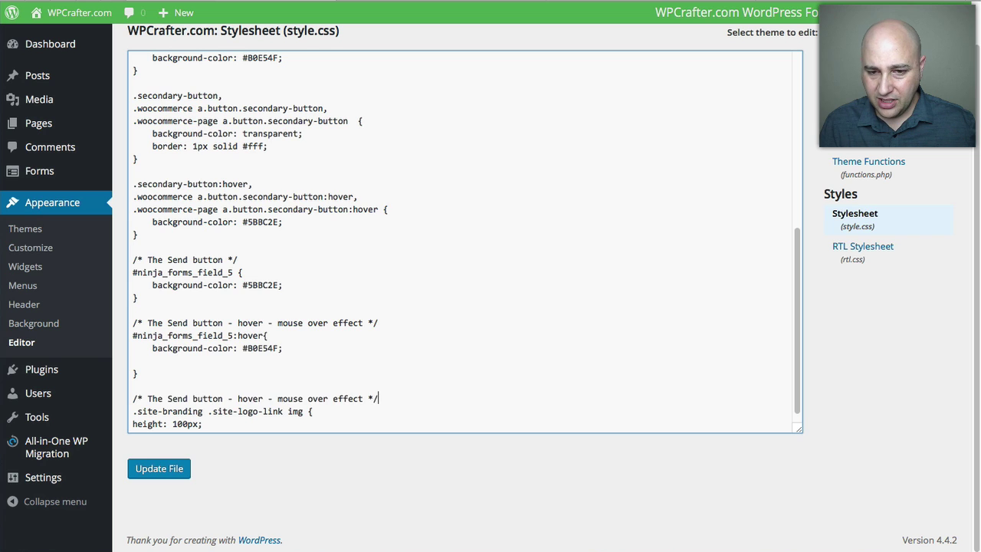
pyautogui.scroll(-1, 165, 341)
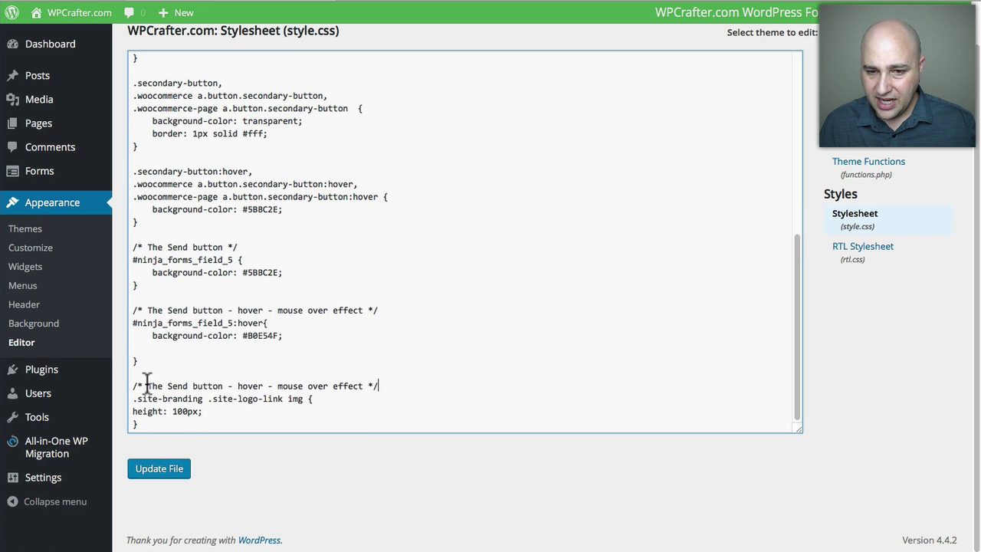
pyautogui.moveTo(147, 385); pyautogui.dragTo(363, 385)
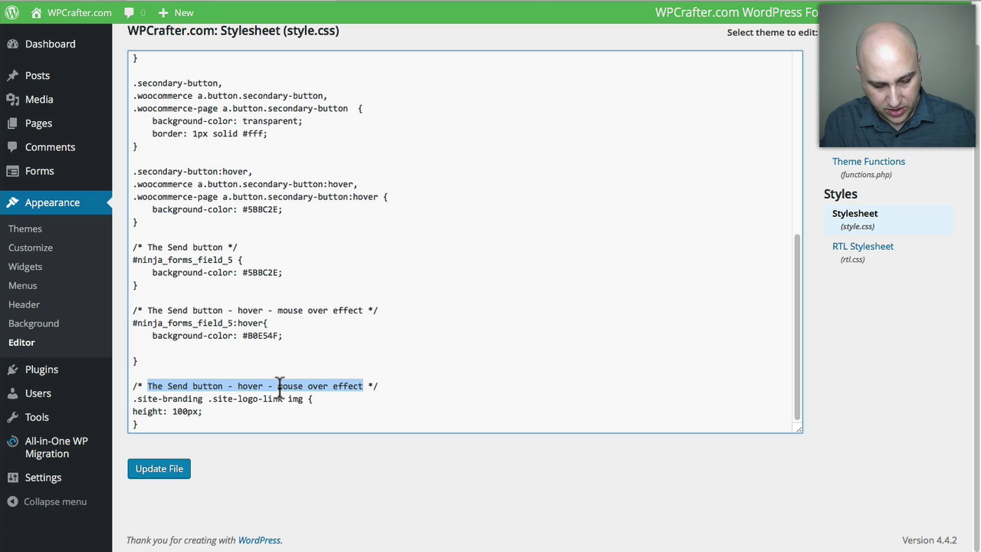
pyautogui.write('My ')
pyautogui.write('custom ')
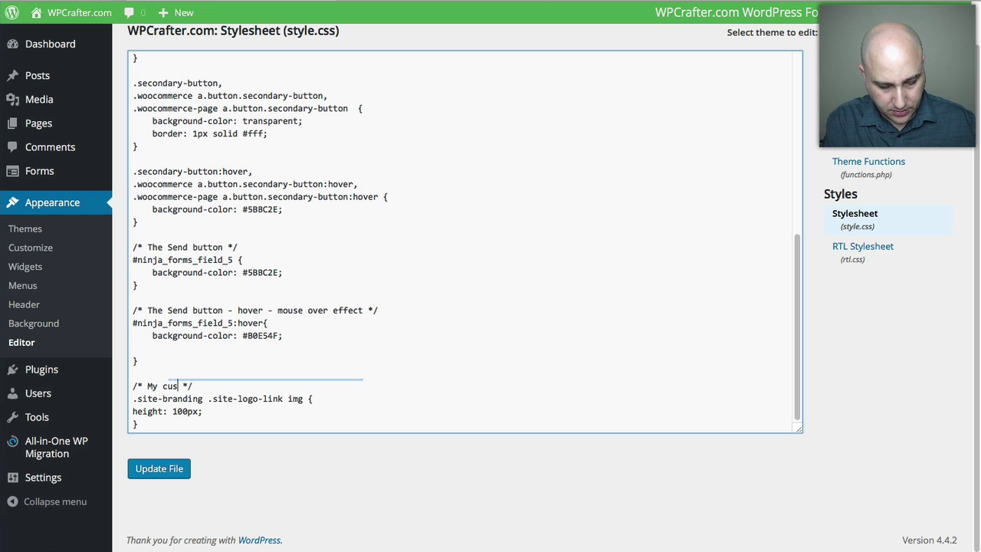
pyautogui.write('CSS')
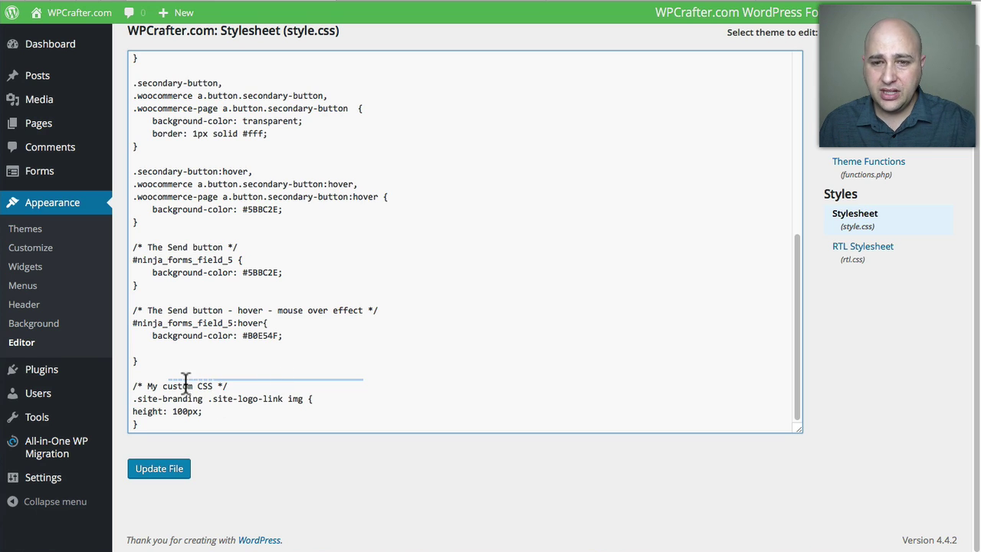
# - Copy the "My custom CSS" comment together with the logo rule, and update the stylesheet file
pyautogui.moveTo(133, 385); pyautogui.dragTo(158, 426)
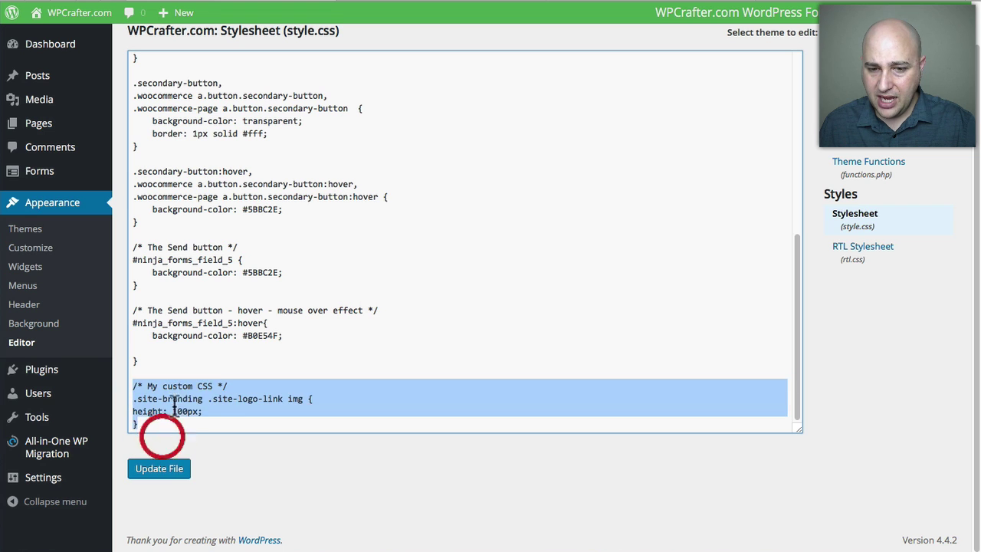
pyautogui.rightClick(179, 391)
pyautogui.click(201, 449)
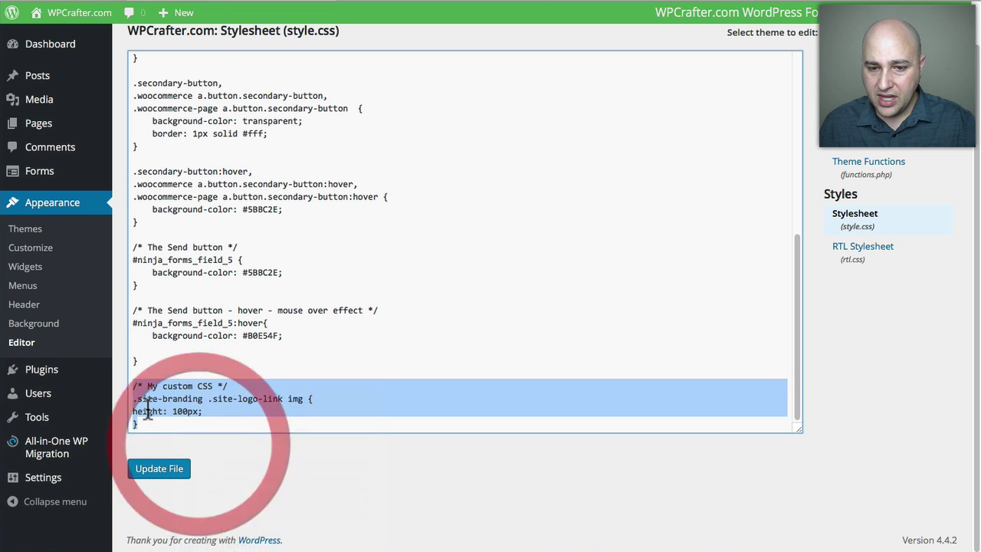
pyautogui.click(180, 471)
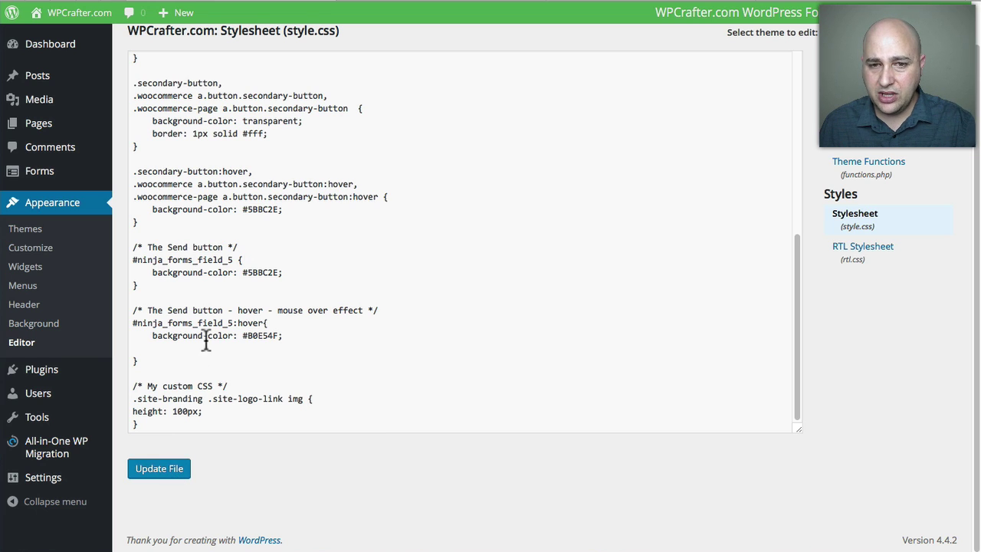
# - Go to adding a new plugin, search the plugin directory for "custom css" and browse the results
pyautogui.moveTo(58, 374)
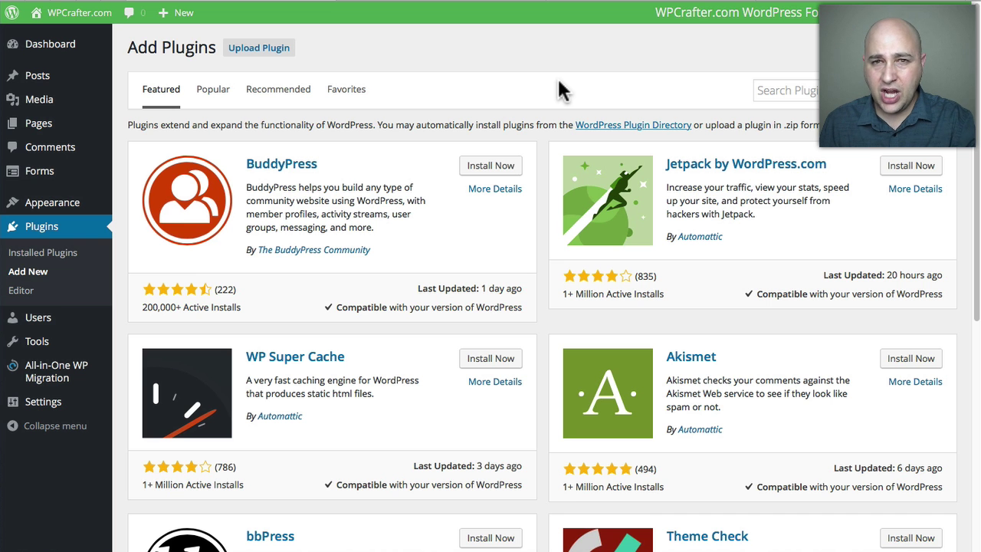
pyautogui.click(805, 90)
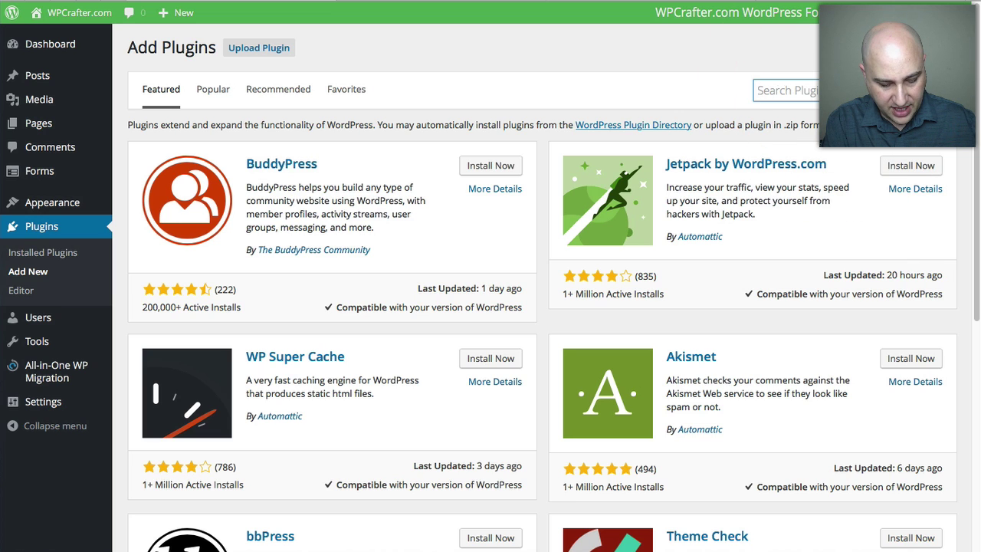
pyautogui.write('custom cs')
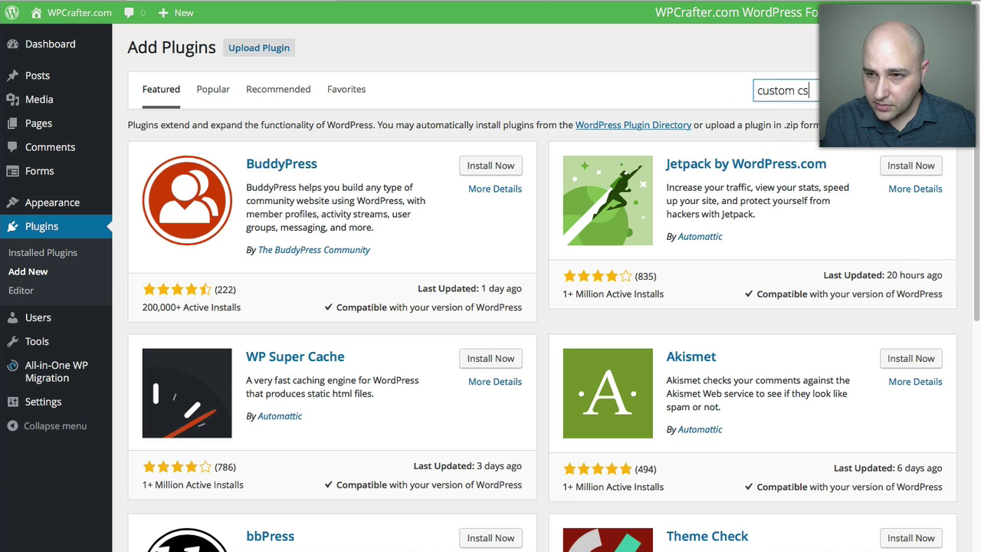
pyautogui.write('s')
pyautogui.press('Return')
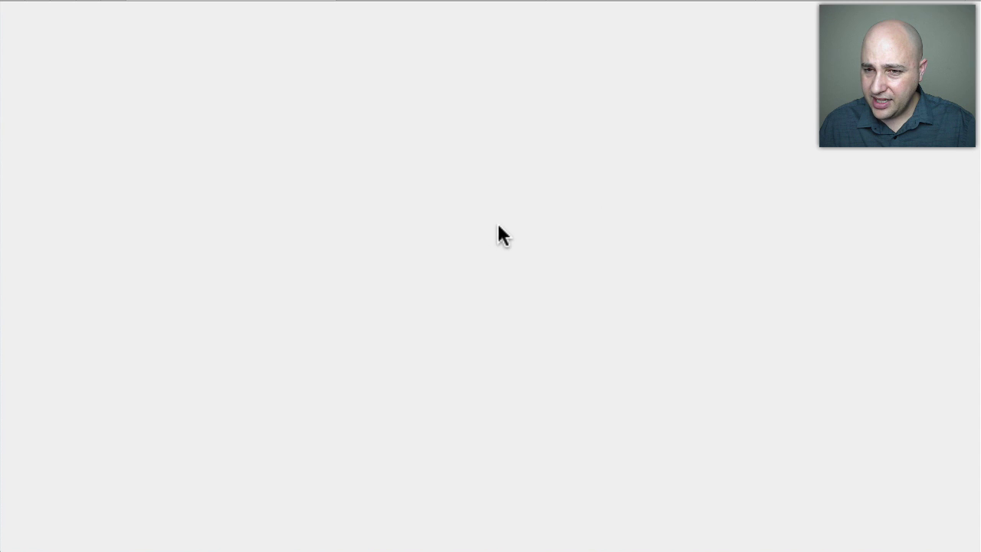
pyautogui.scroll(-2, 429, 241)
pyautogui.scroll(-3, 414, 247)
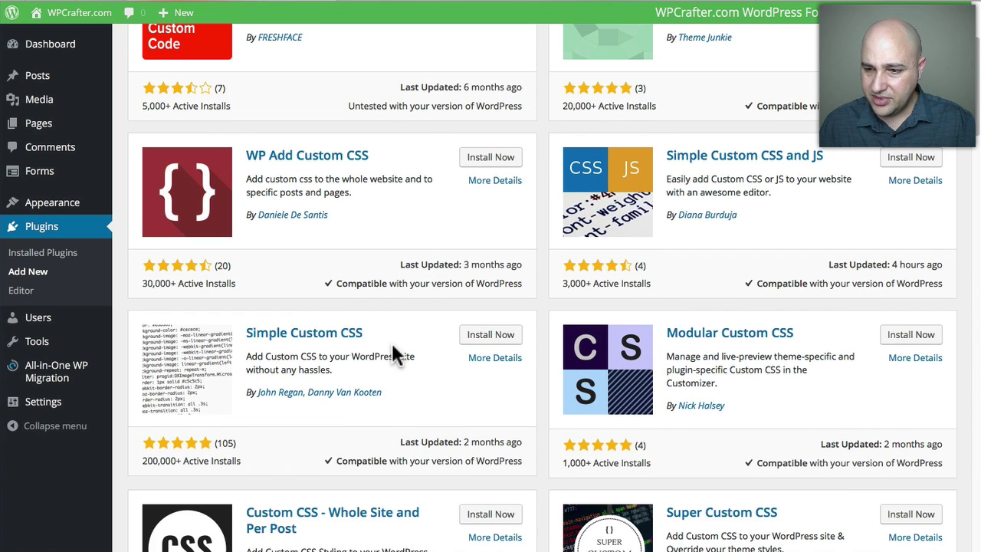
# - Find the Simple Custom CSS plugin in the search results, install it and activate it
pyautogui.scroll(-3, 393, 351)
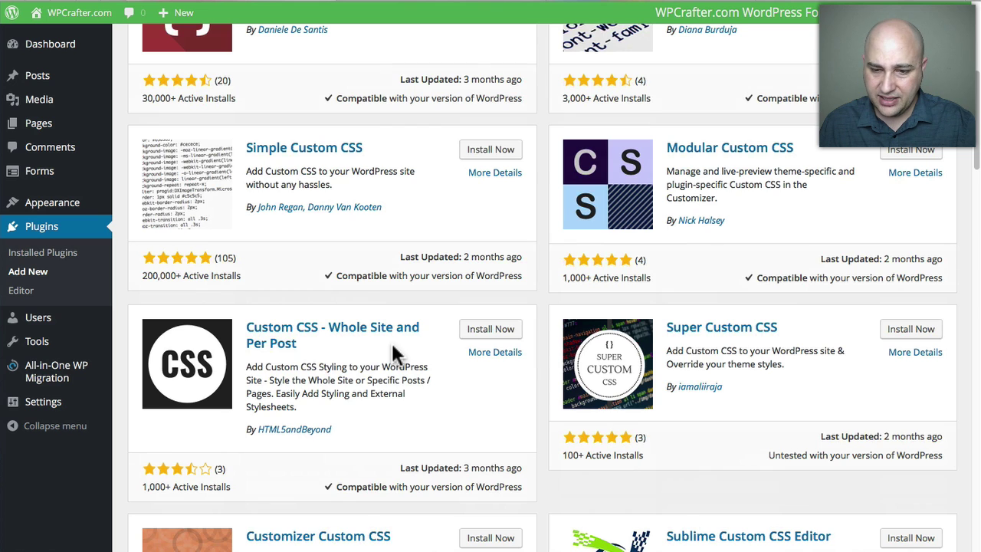
pyautogui.scroll(-3, 392, 352)
pyautogui.scroll(4, 393, 352)
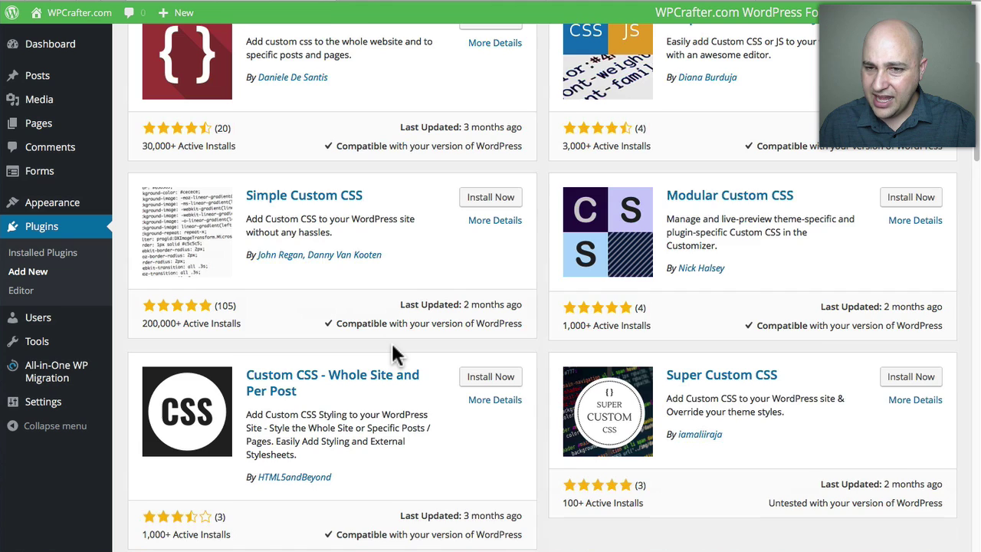
pyautogui.scroll(2, 392, 355)
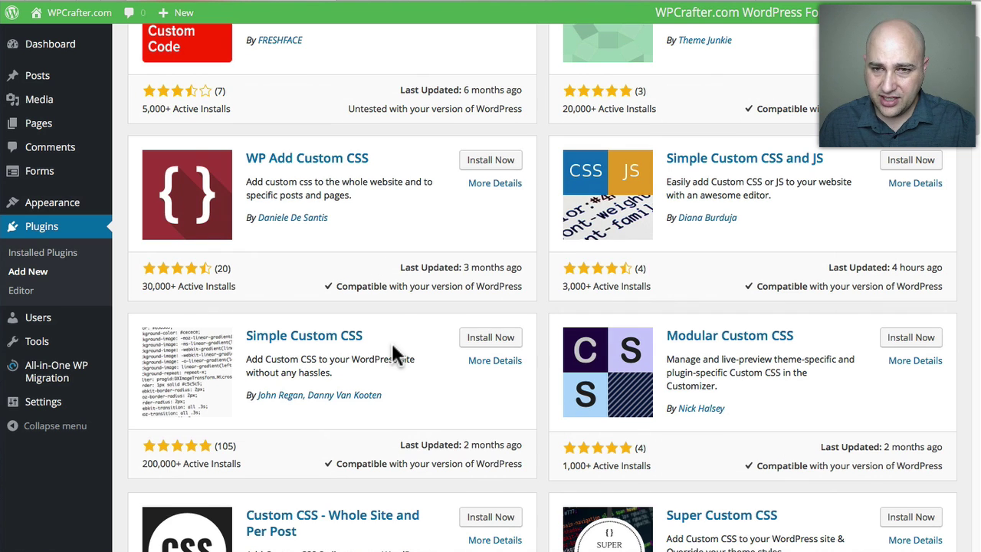
pyautogui.click(491, 338)
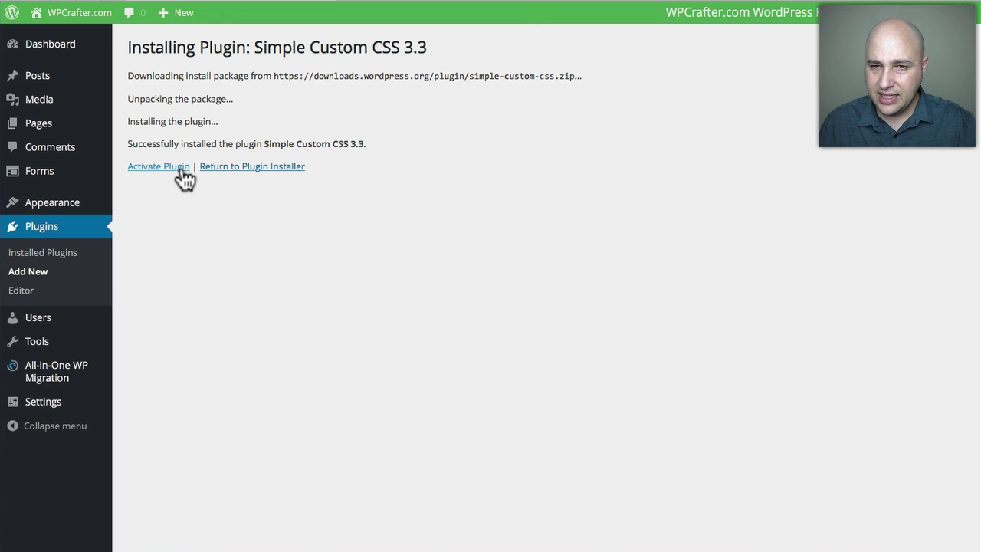
pyautogui.click(181, 169)
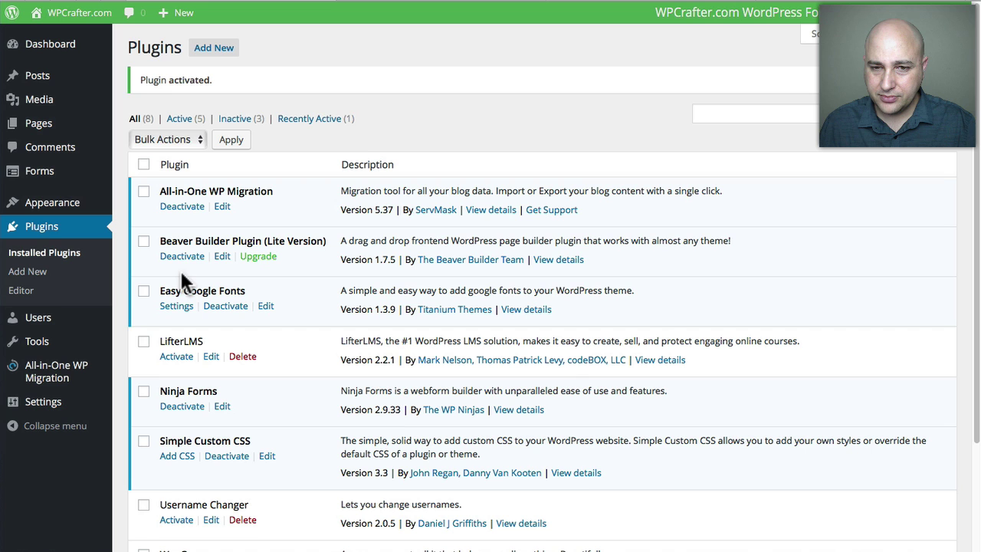
# - Open the plugin's Custom CSS page and paste the copied "My custom CSS" comment and logo height rule two lines below the placeholder comment
pyautogui.moveTo(61, 409)
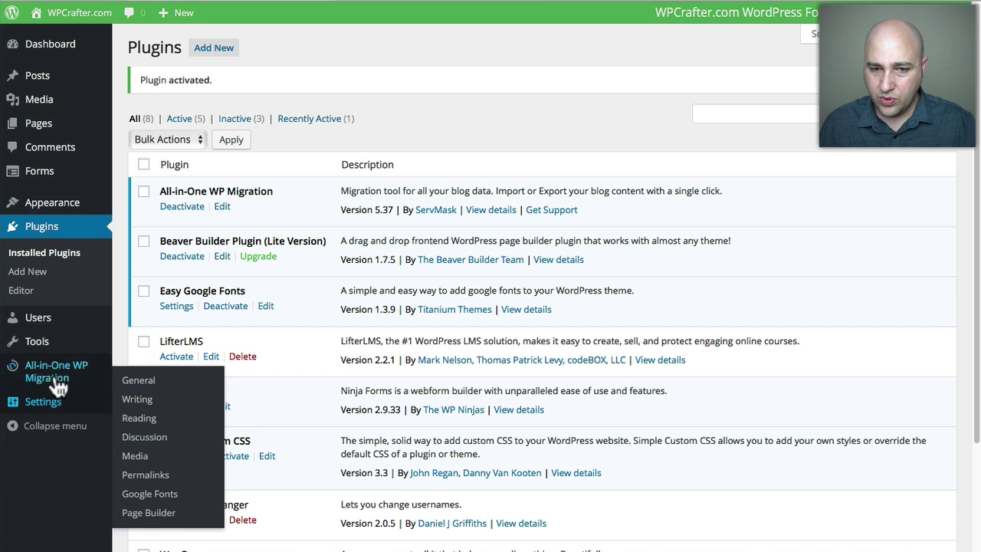
pyautogui.moveTo(50, 349)
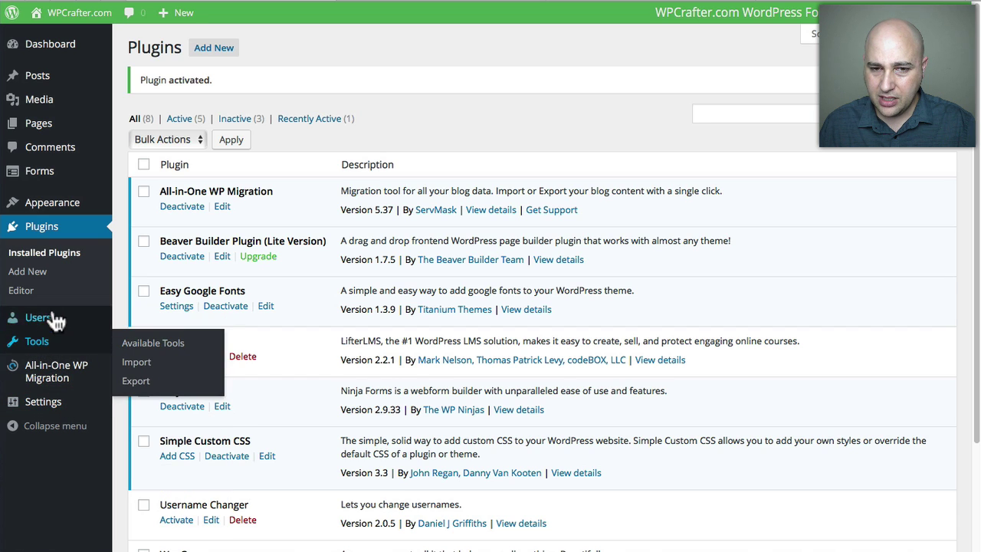
pyautogui.moveTo(75, 207)
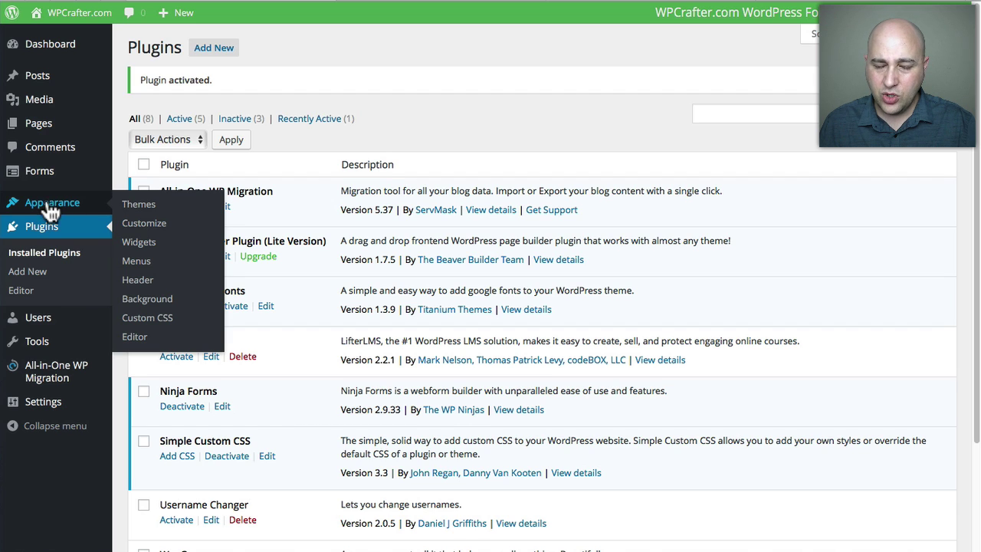
pyautogui.click(144, 317)
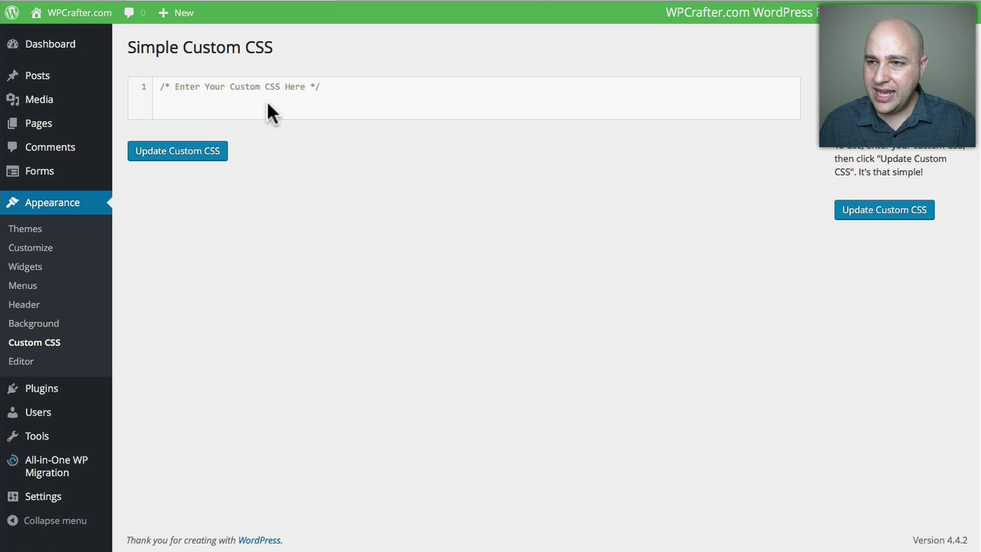
pyautogui.click(268, 106)
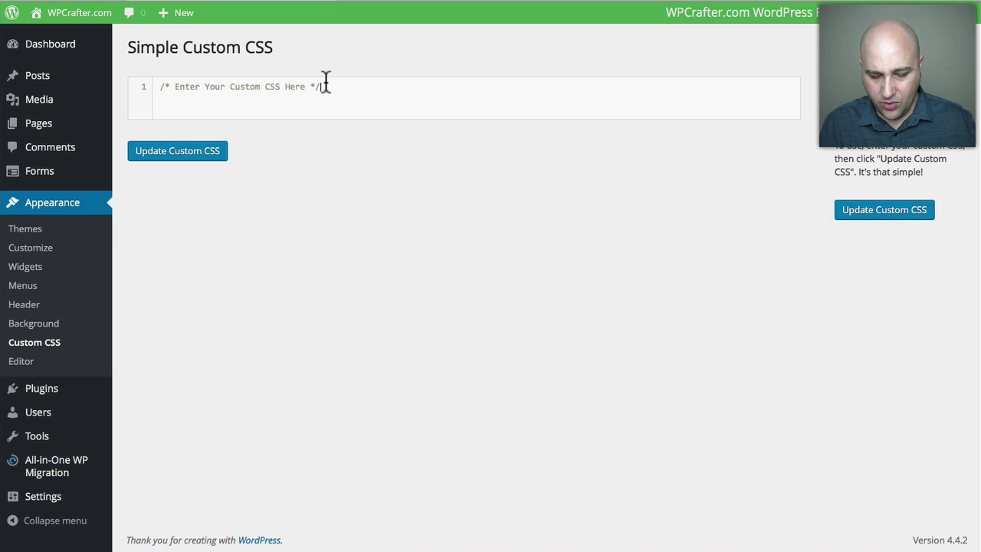
pyautogui.press('Return')
pyautogui.press('Return')
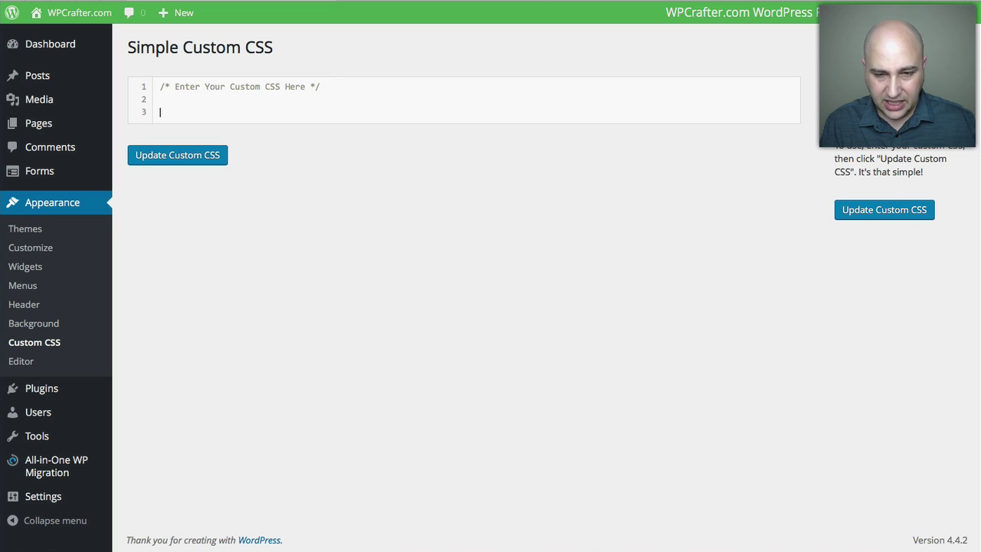
pyautogui.hotkey('ctrl', 'v')
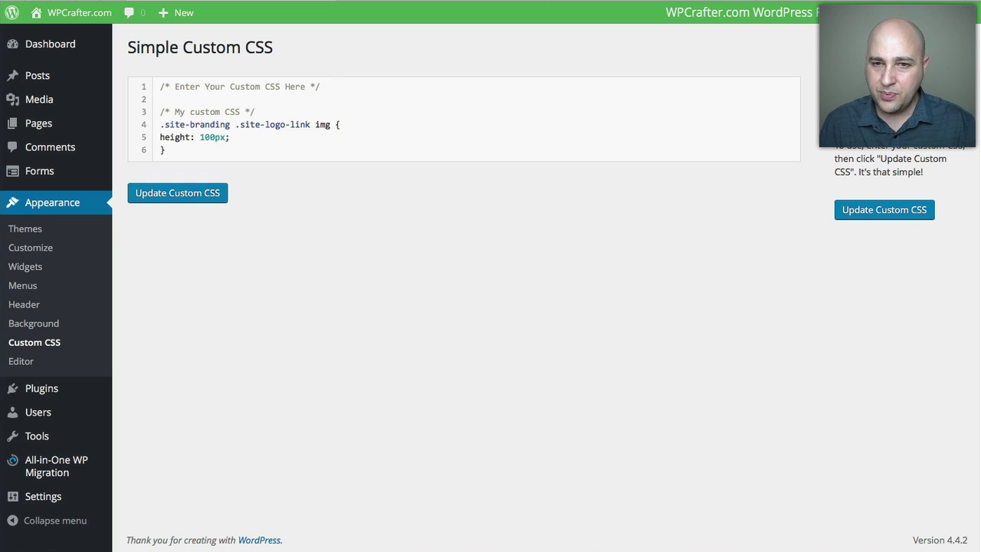
pyautogui.moveTo(173, 111); pyautogui.dragTo(239, 112)
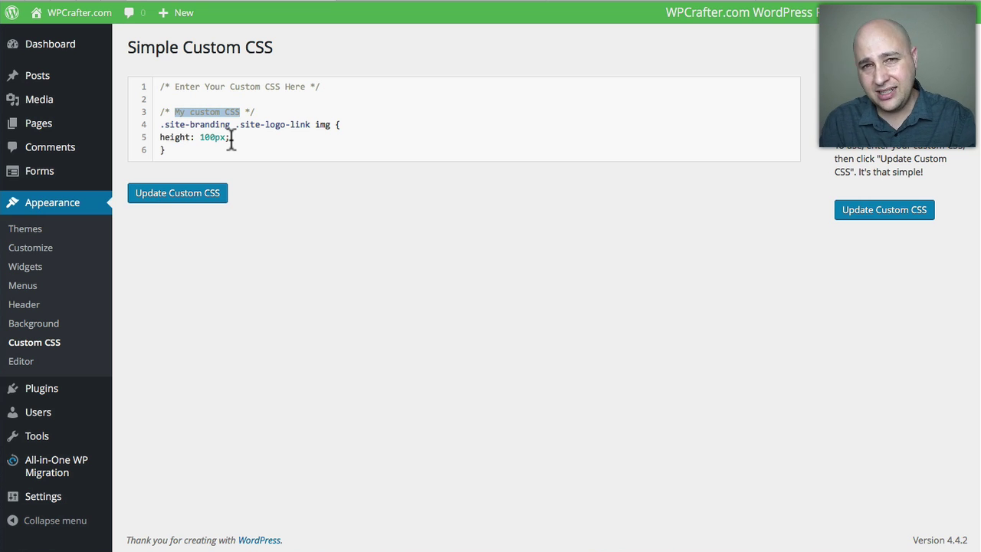
pyautogui.click(257, 86)
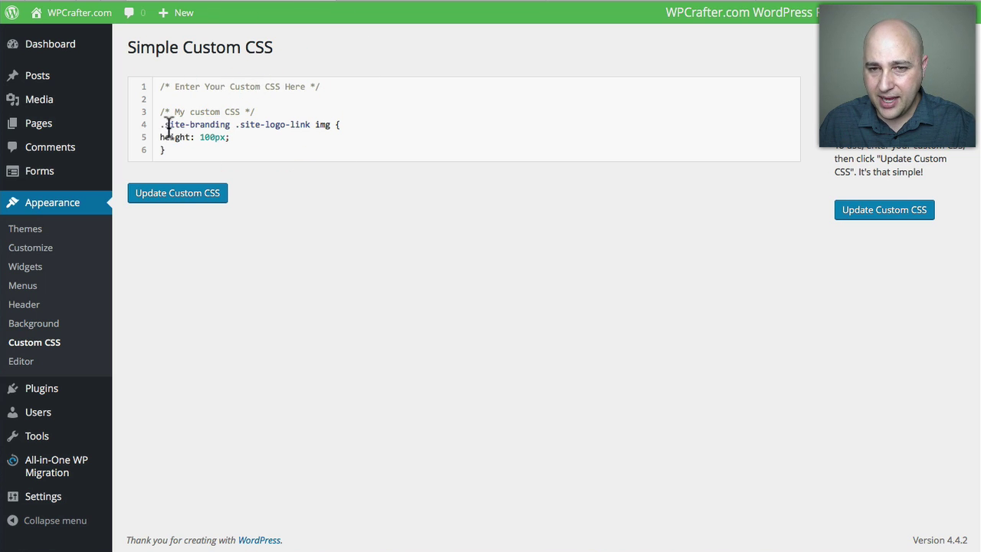
pyautogui.moveTo(159, 124); pyautogui.dragTo(310, 124)
pyautogui.click(269, 139)
pyautogui.moveTo(201, 138); pyautogui.dragTo(223, 138)
pyautogui.click(198, 150)
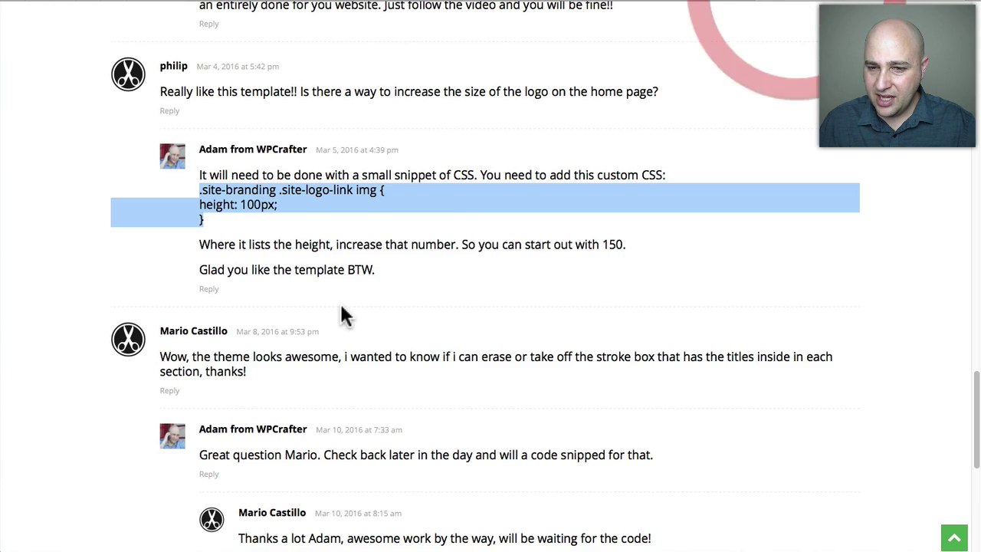
# - Copy the two ".pique-panel-content h2" border rules from the last reply in the blog post's comments
pyautogui.scroll(-4, 343, 314)
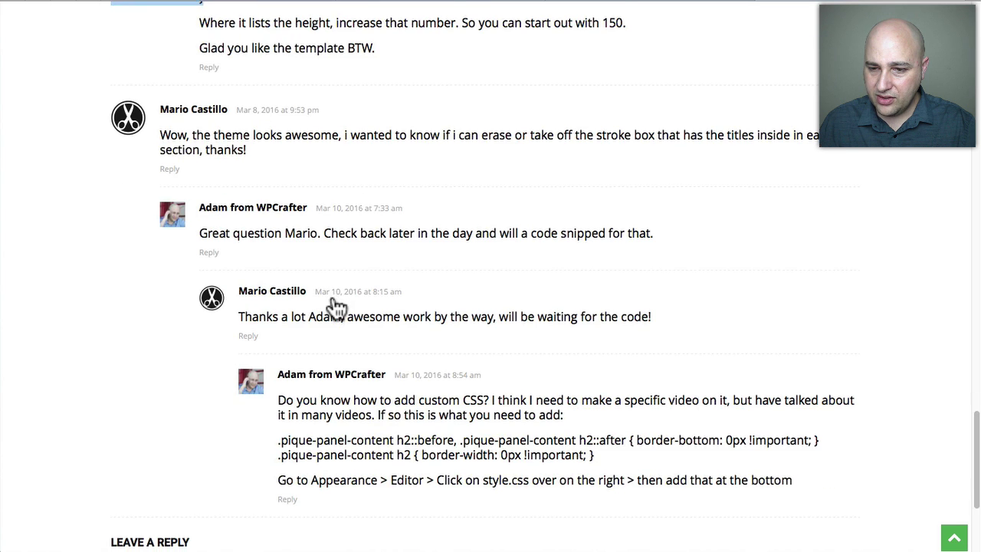
pyautogui.moveTo(278, 374); pyautogui.dragTo(598, 391)
pyautogui.rightClick(605, 376)
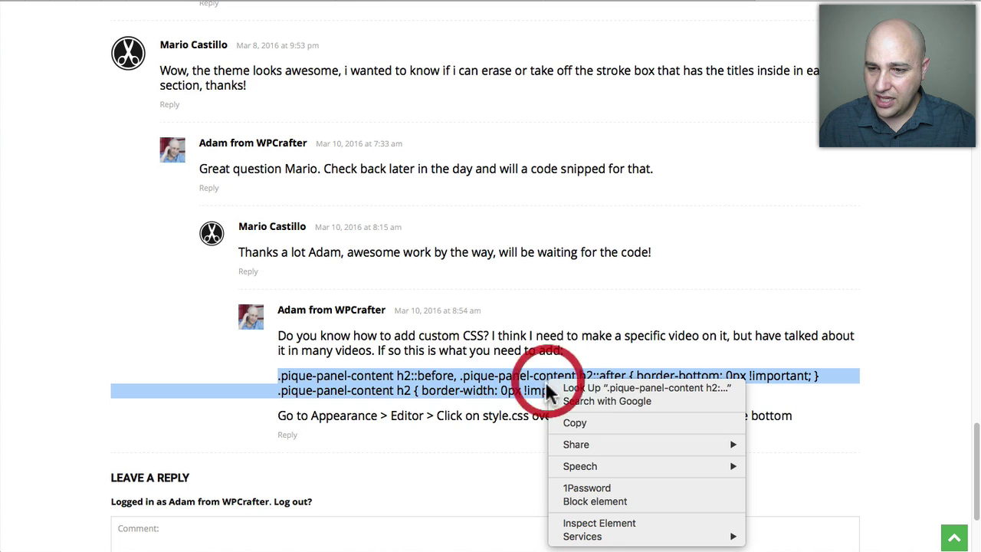
pyautogui.click(565, 426)
# - Return to the Simple Custom CSS editor, paste the copied border rules below the logo rule with a blank line between, and update the custom CSS
pyautogui.click(453, 1)
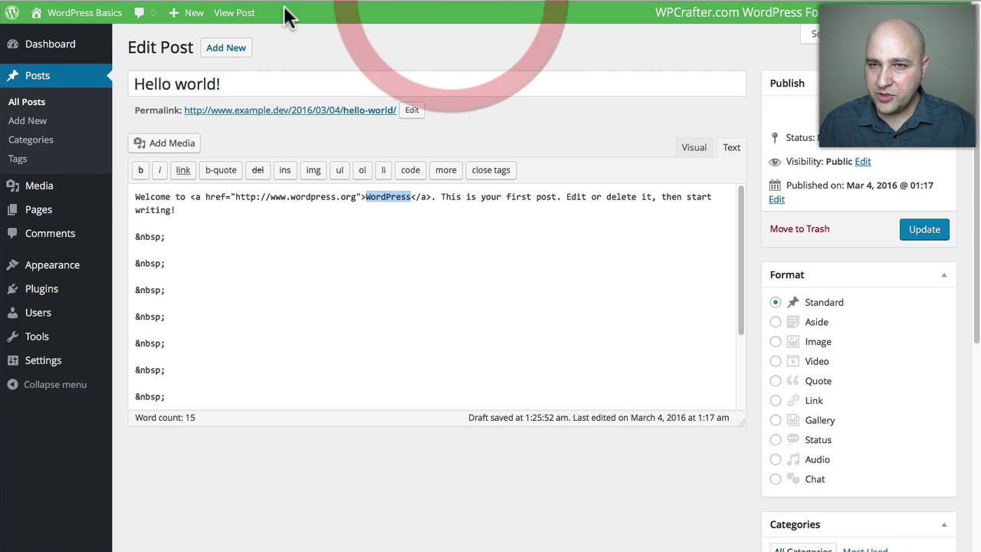
pyautogui.click(284, 1)
pyautogui.click(181, 149)
pyautogui.press('Return')
pyautogui.press('Return')
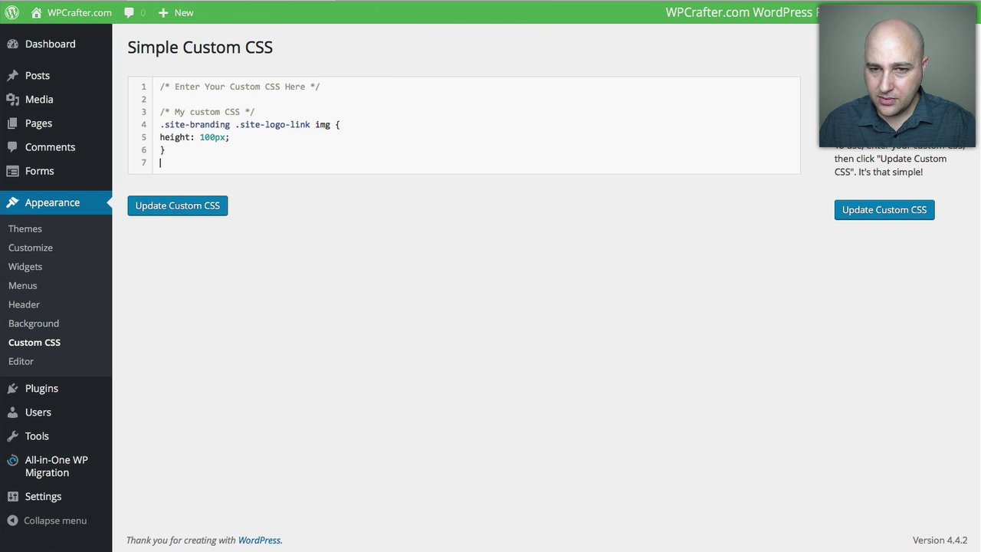
pyautogui.hotkey('ctrl', 'v')
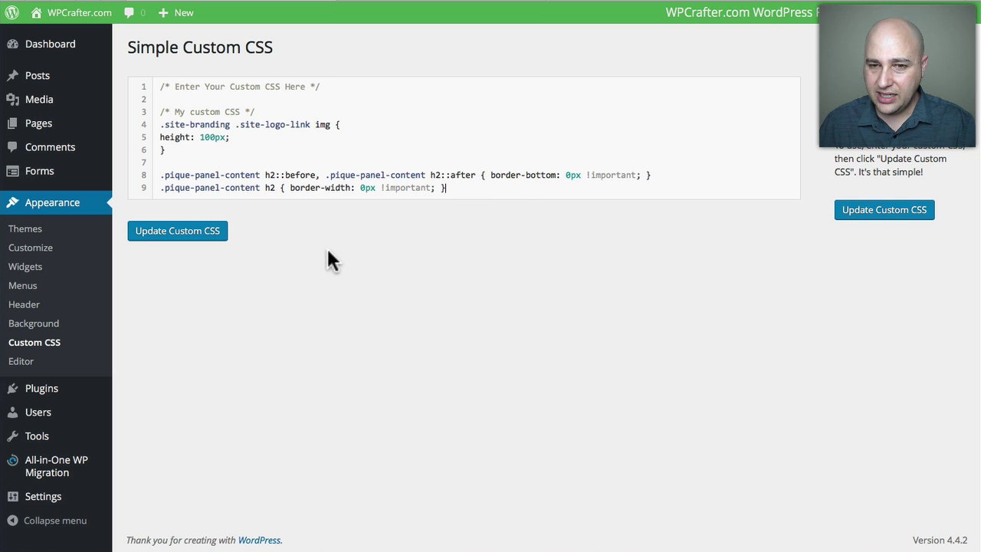
pyautogui.click(170, 230)
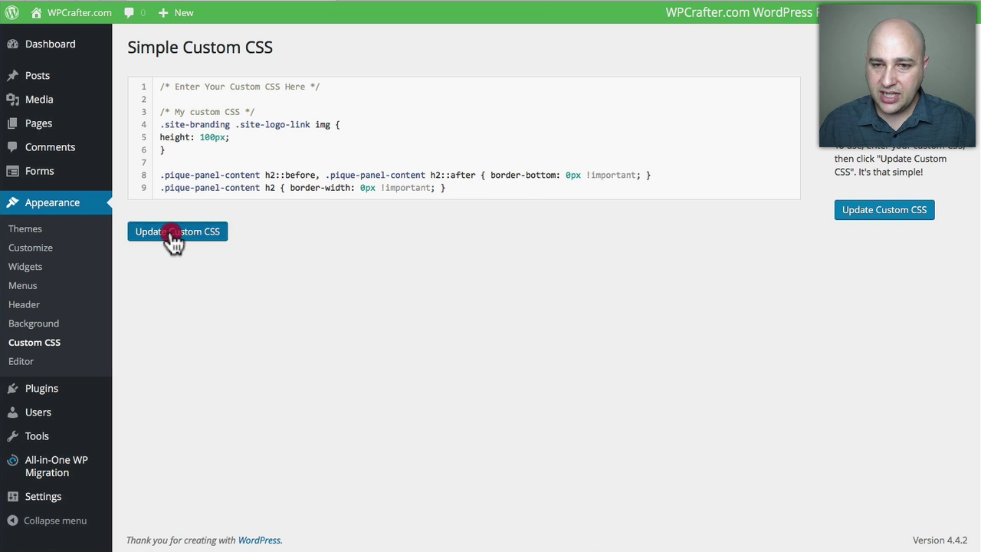